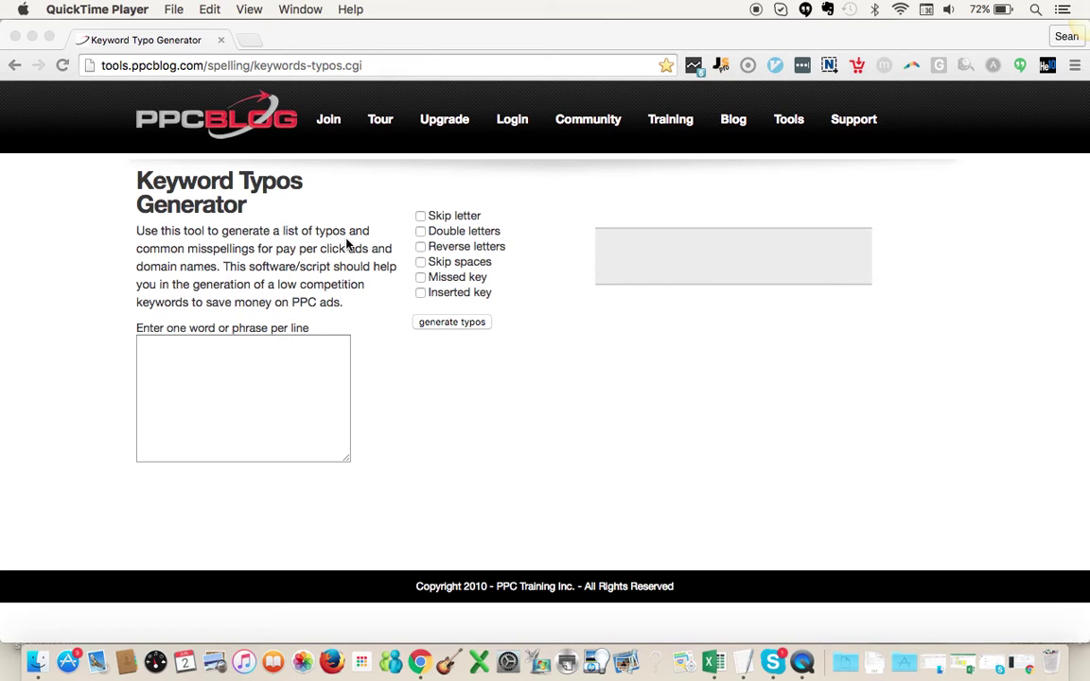
- Switch from the Keyword Typos Generator to the Excel Workbook3 search-term report
key("super+Tab")
key("super+Tab")
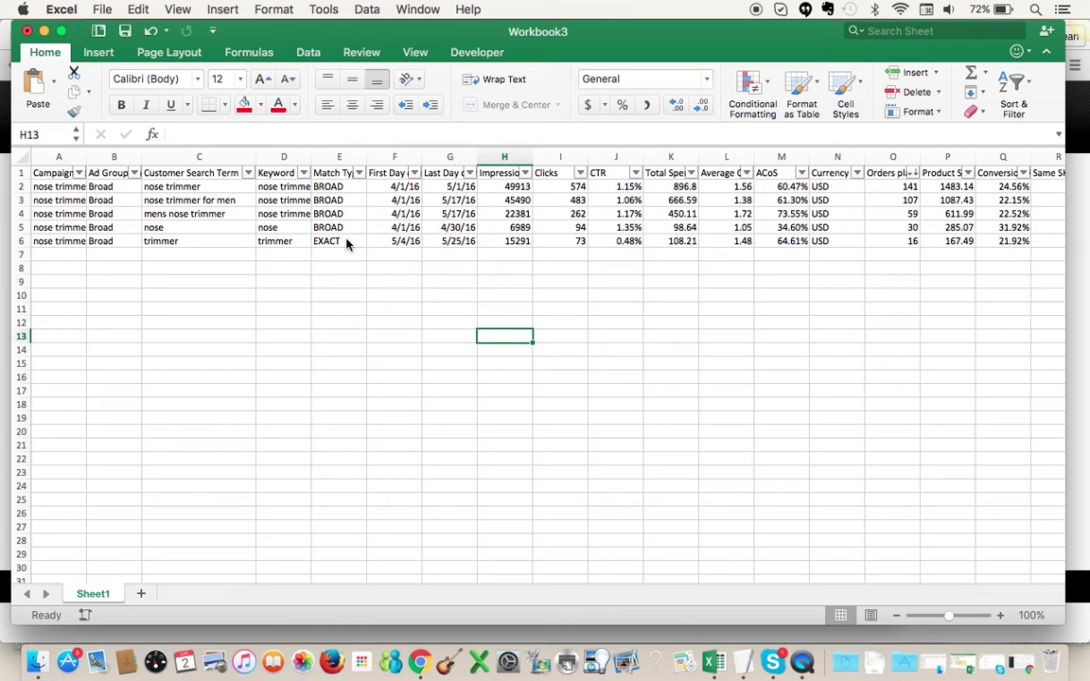
key("Left")
key("Left")
key("Left")
key("Left")
key("Left")
key("Left")
key("Left")
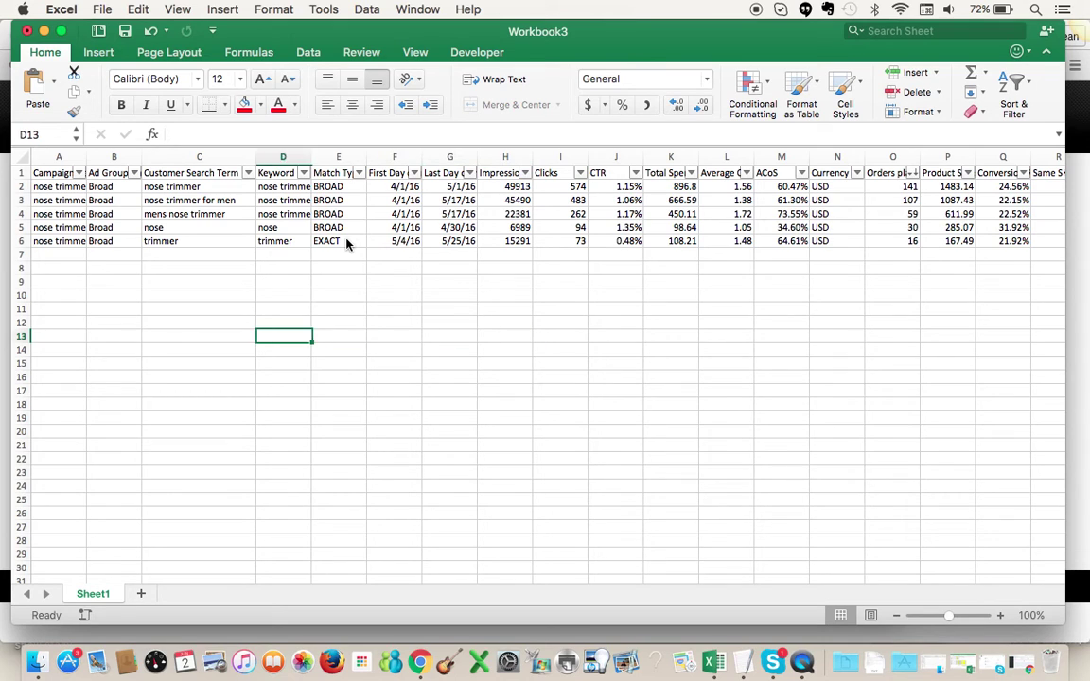
key("Up")
key("Up")
key("Up")
key("Up")
key("Up")
key("Up")
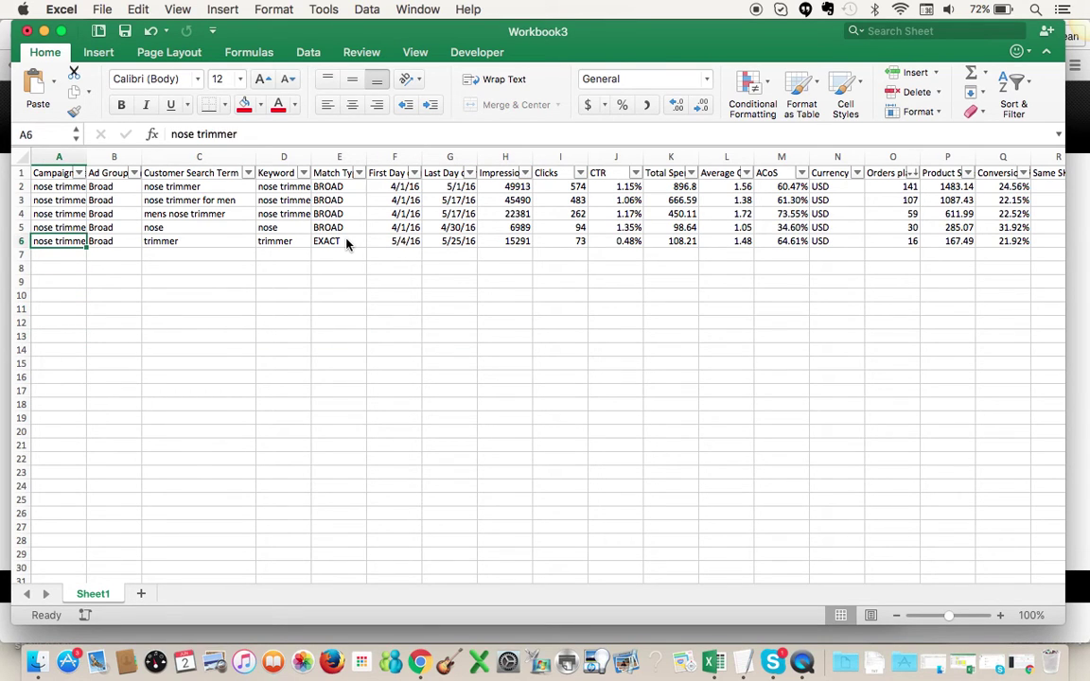
key("Right")
key("Right")
key("Right")
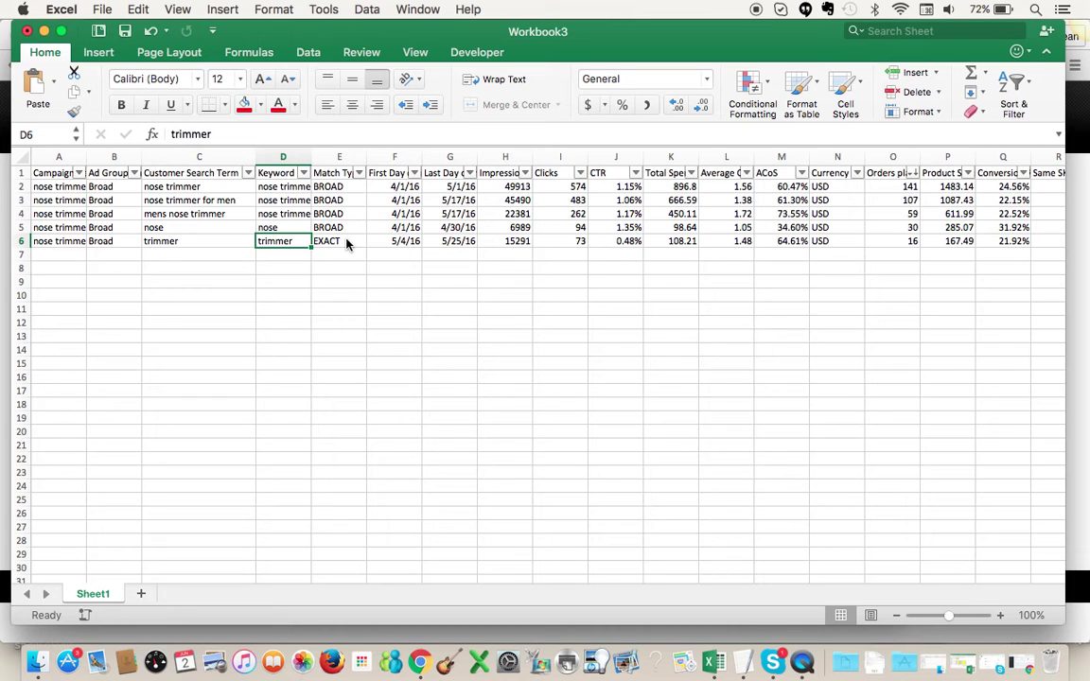
key("Right")
key("Up")
key("Up")
key("Up")
key("Up")
key("Up")
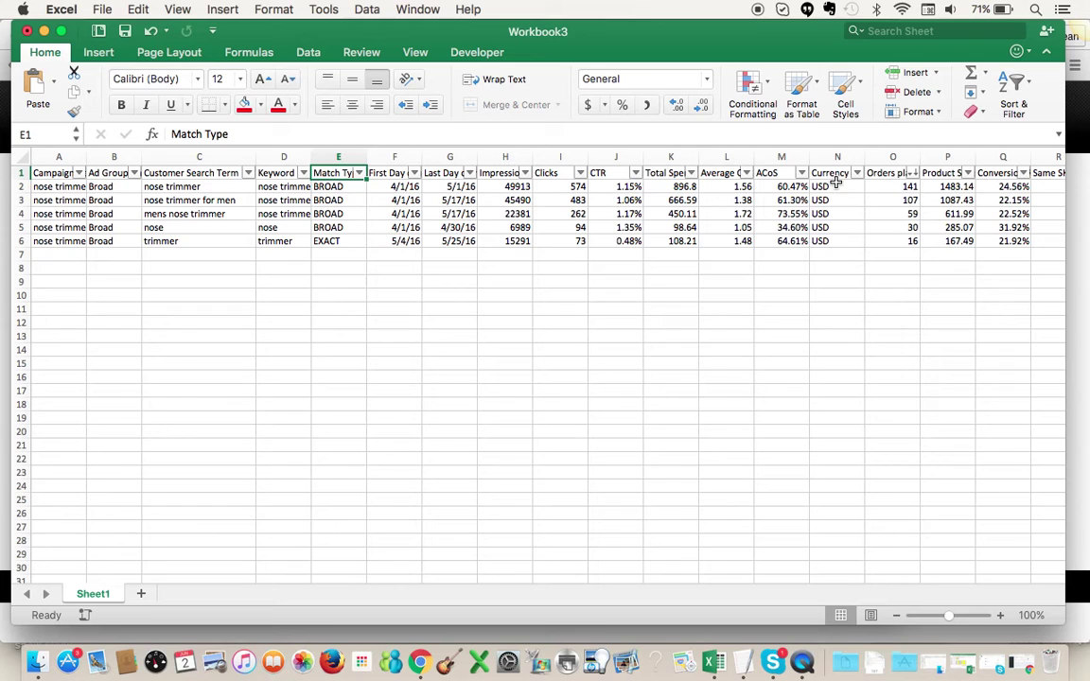
left_click(911, 174)
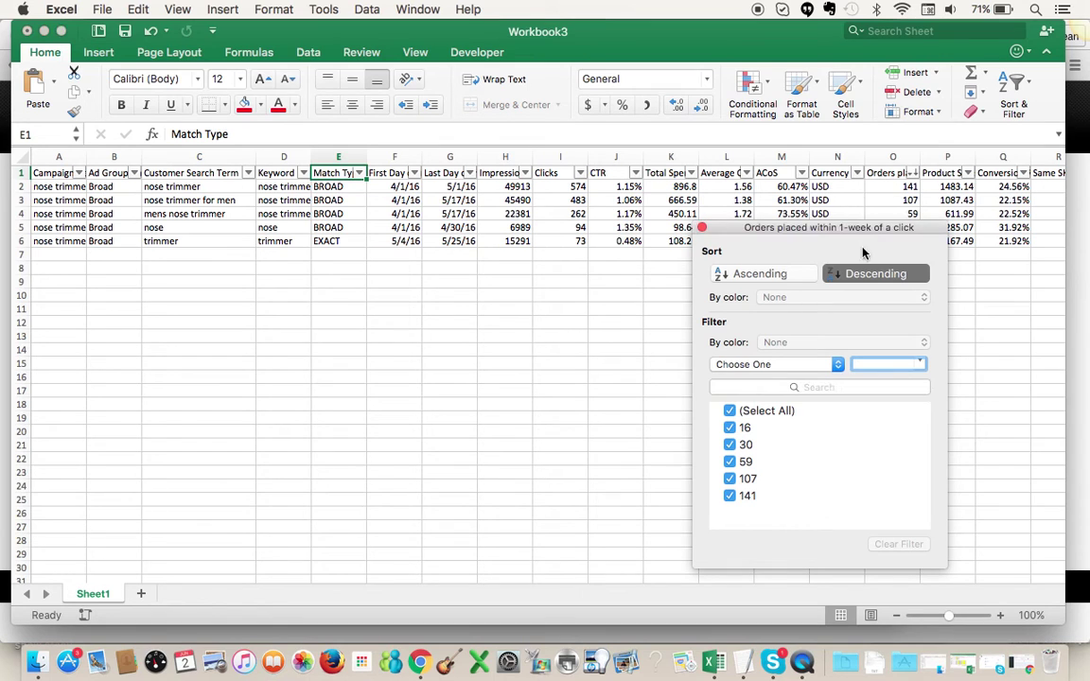
- Sort the report by orders placed in descending order
left_click(853, 276)
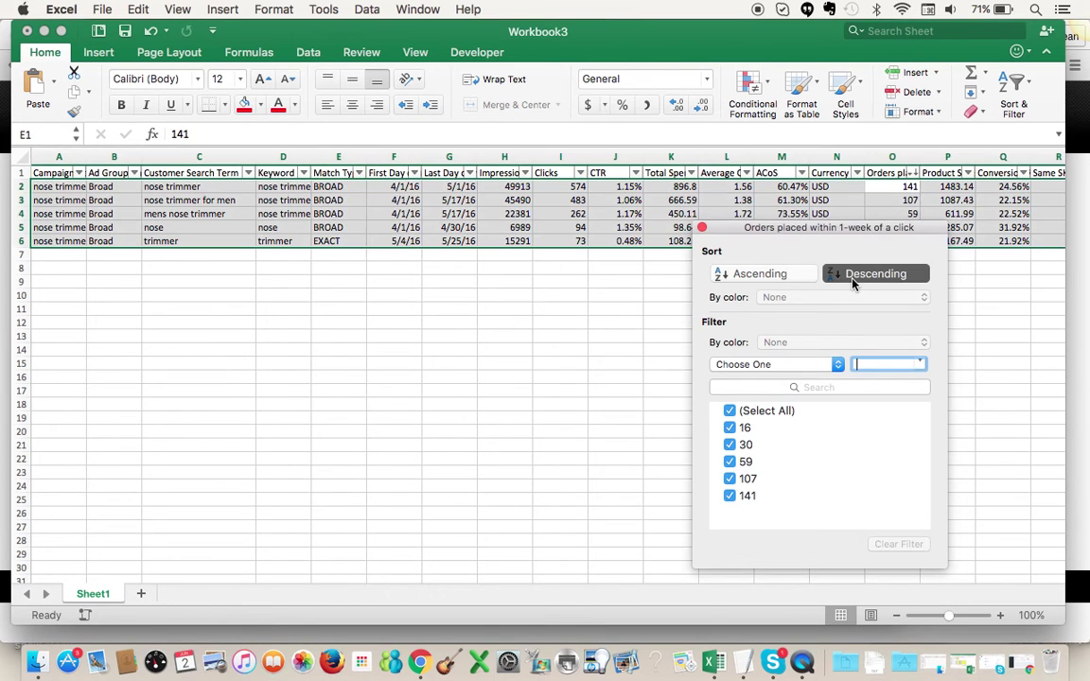
left_click(882, 178)
left_click(881, 177)
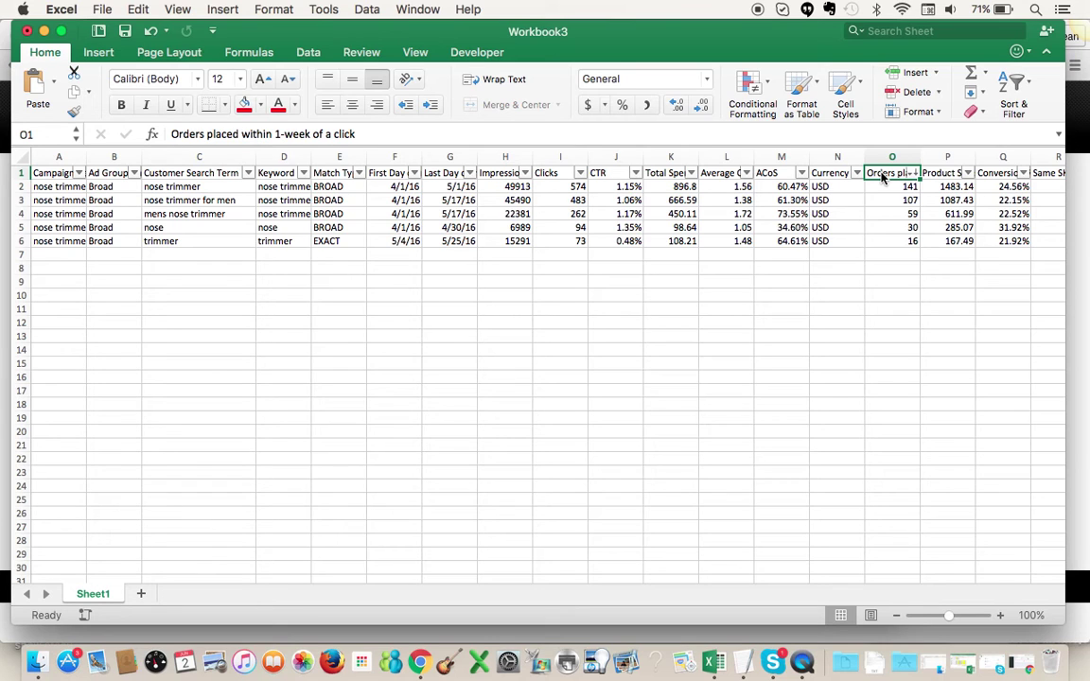
- Copy the top two search terms, 'nose trimmer' and 'nose trimmer for men', and return to Chrome
key("Down")
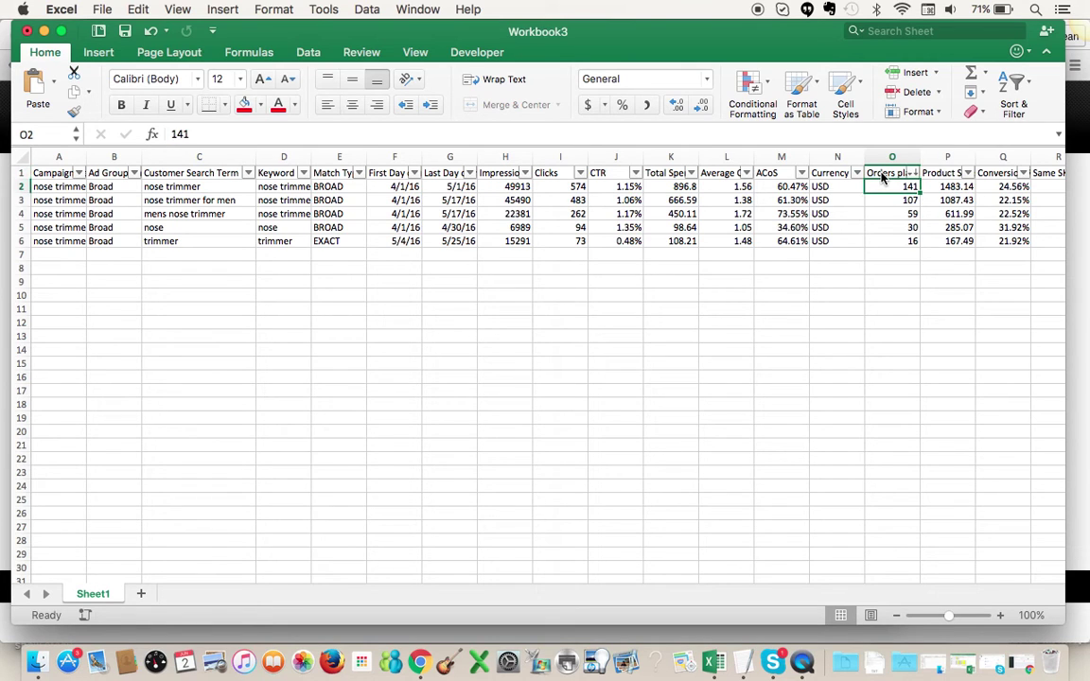
key("Left")
key("Right")
key("Left")
key("Left")
key("Left")
key("Left")
key("Left")
key("Left")
key("Left")
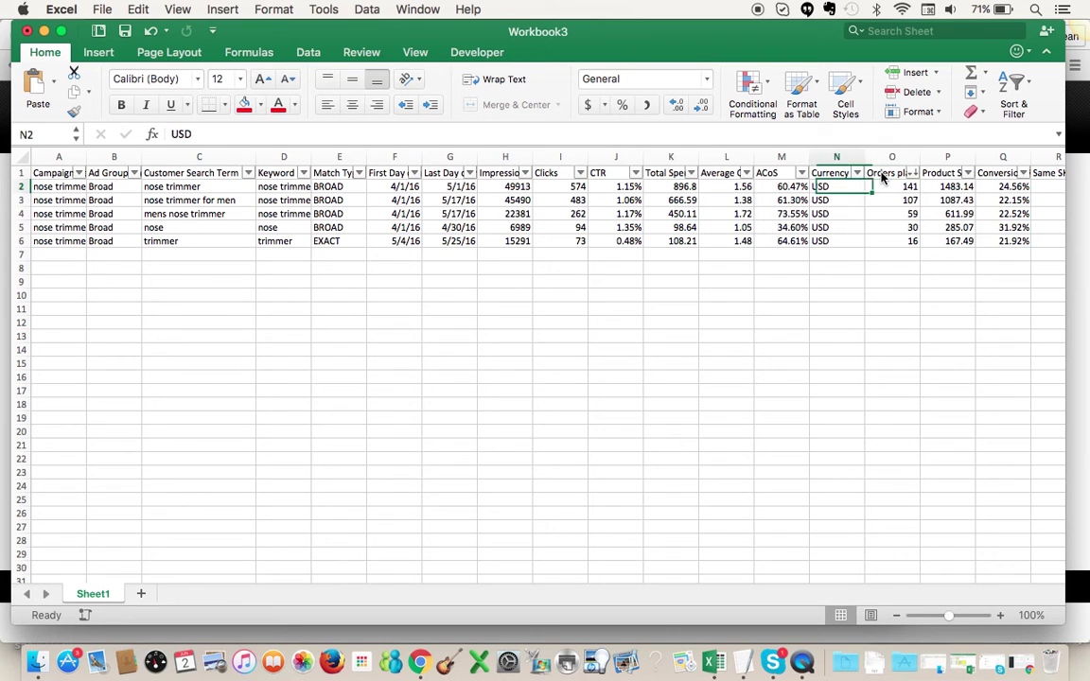
key("Left")
key("Left")
key("Left")
key("Left")
key("Left")
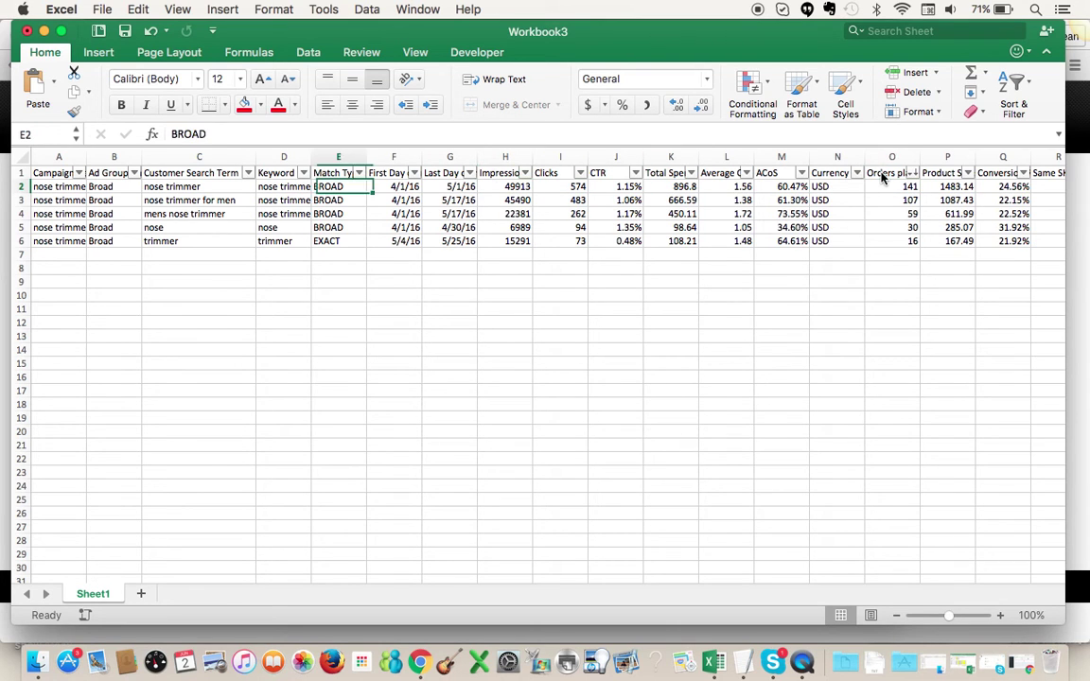
key("Up")
key("Down")
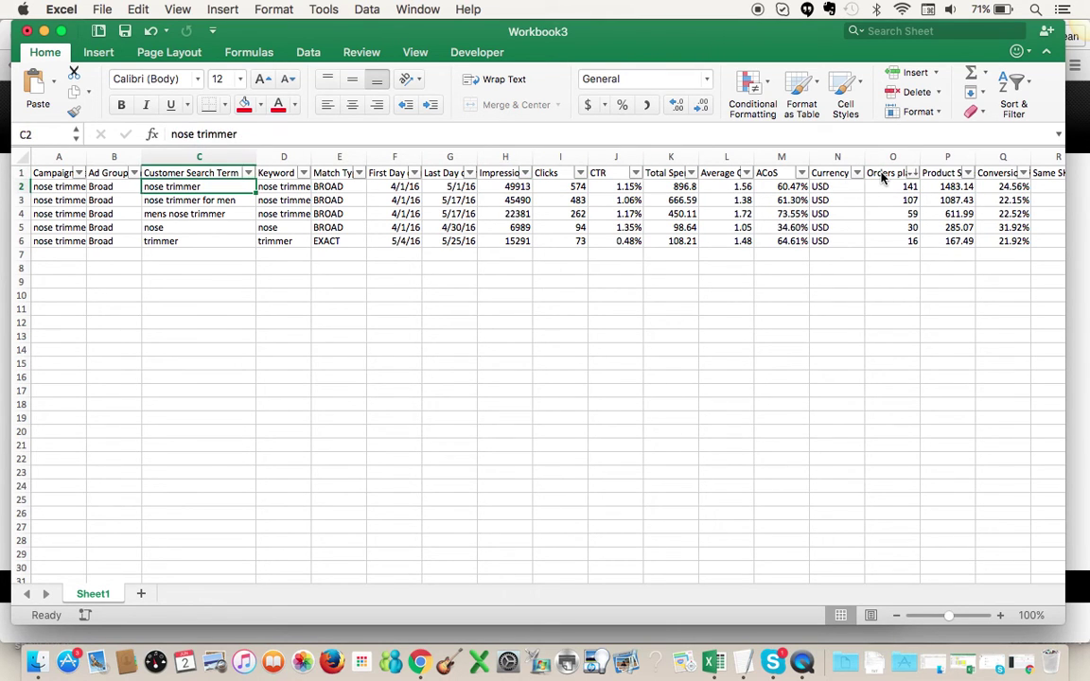
key("shift+Down")
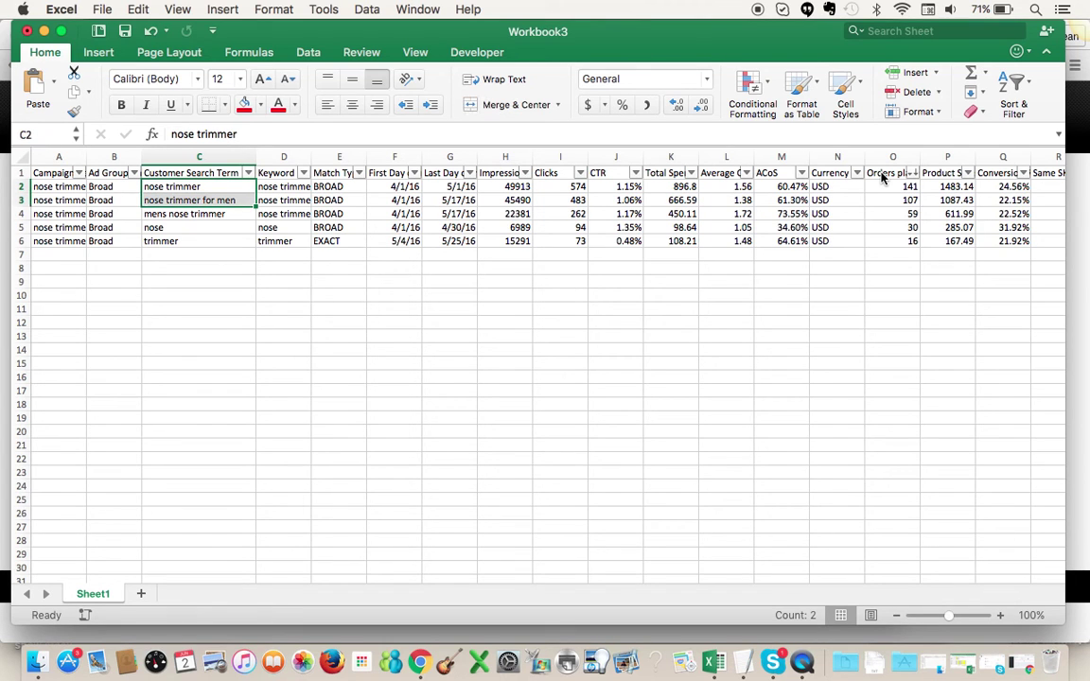
key("cmd+c")
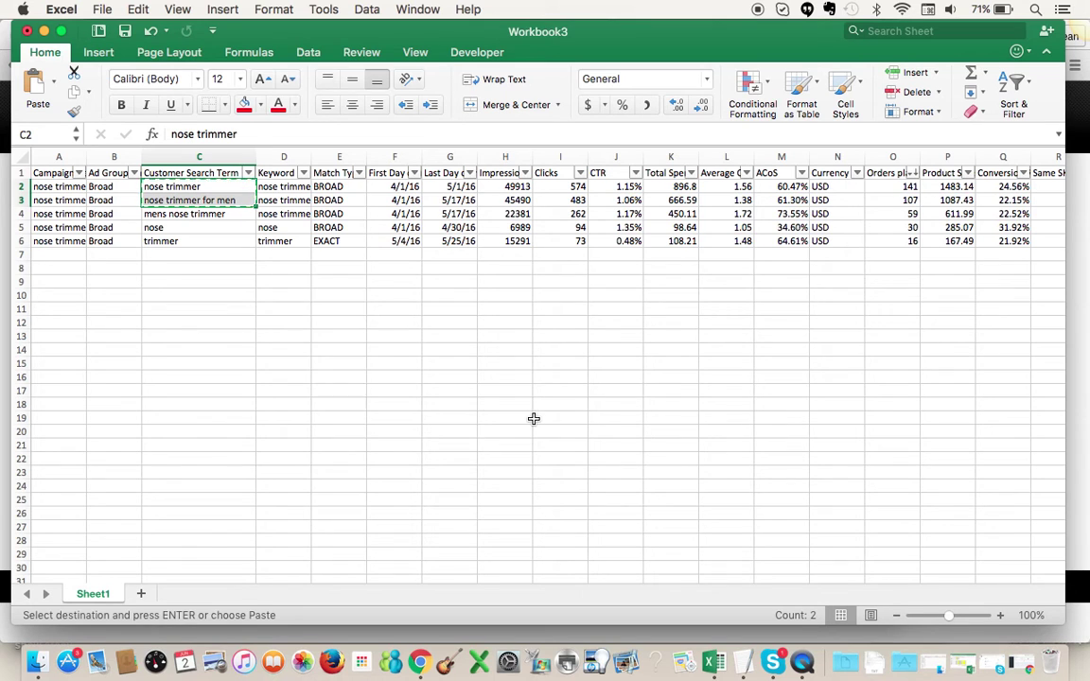
key("super+Tab")
key("super+Tab")
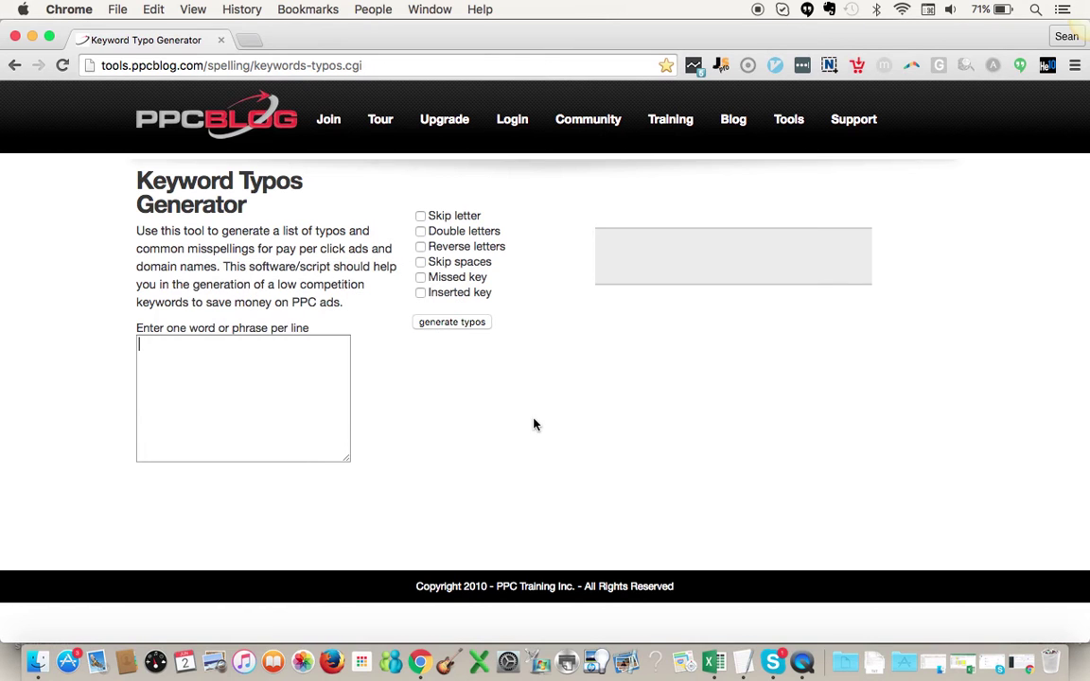
- Paste 'nose trimmer' and 'nose trimmer for men' into the keyword box and enable Skip letter typos
left_click(252, 396)
key("super+v")
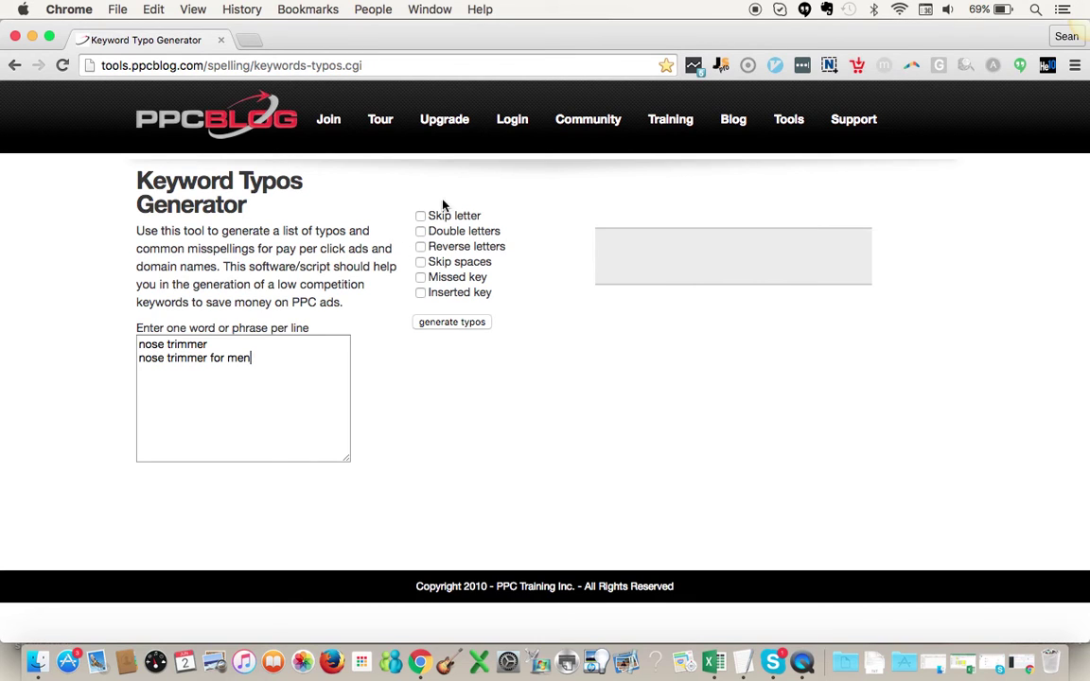
left_click(420, 217)
- Enable the Double letters, Reverse letters, Skip spaces, Missed key and Inserted key typo types
left_click(421, 232)
left_click(421, 247)
left_click(421, 263)
left_click(421, 280)
left_click(421, 295)
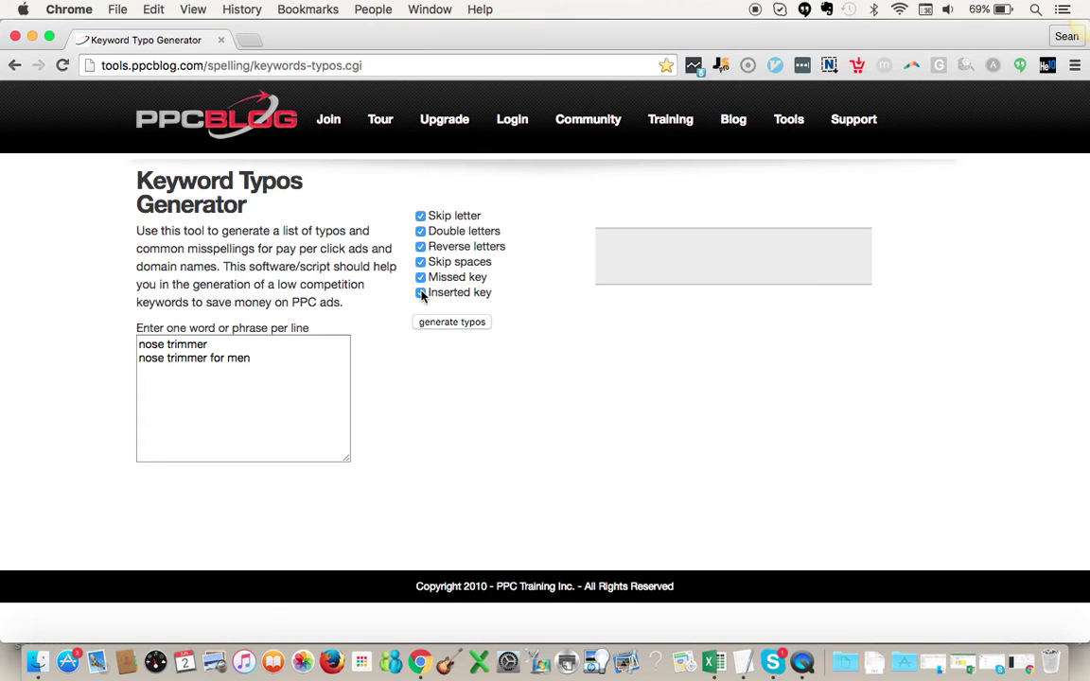
- Generate the typo list for both keywords, copy it, and return to Excel
left_click(458, 327)
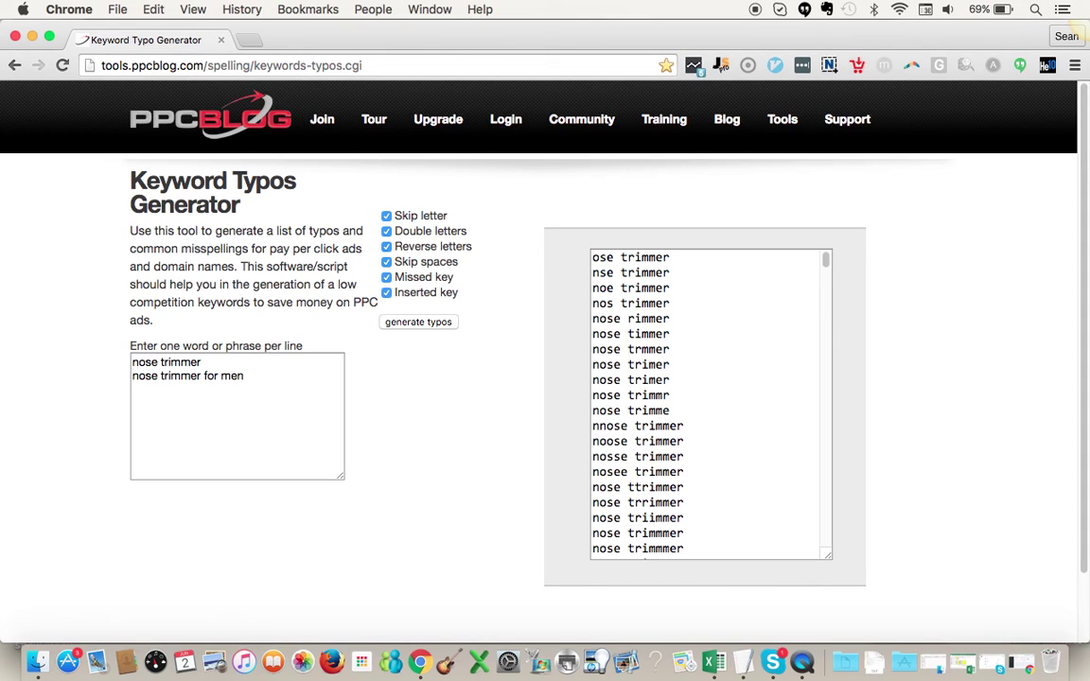
key("super+c")
key("super+Tab")
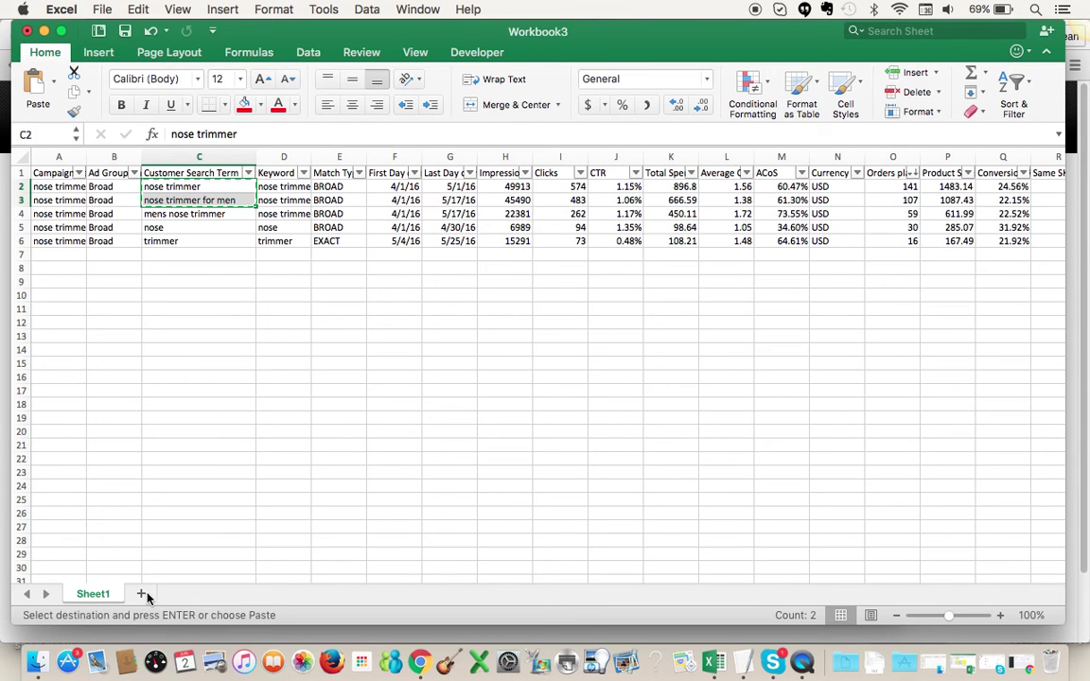
- Paste the typo list into a new Sheet3; Text to Columns fails with a one-column-only warning
left_click(141, 594)
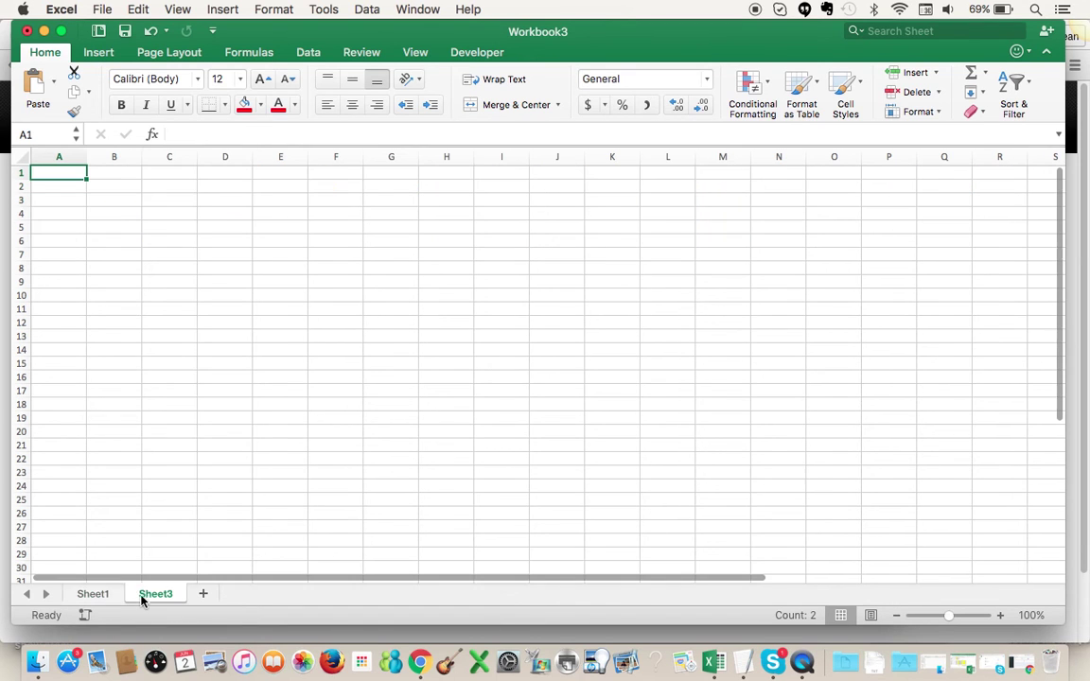
key("super+v")
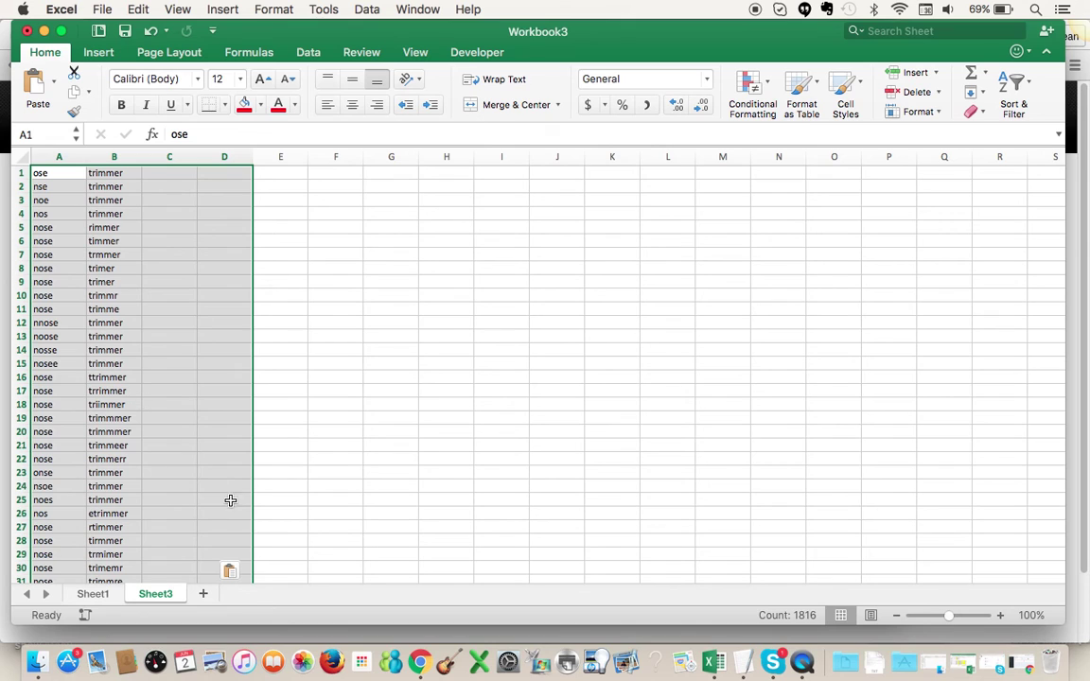
left_click(306, 53)
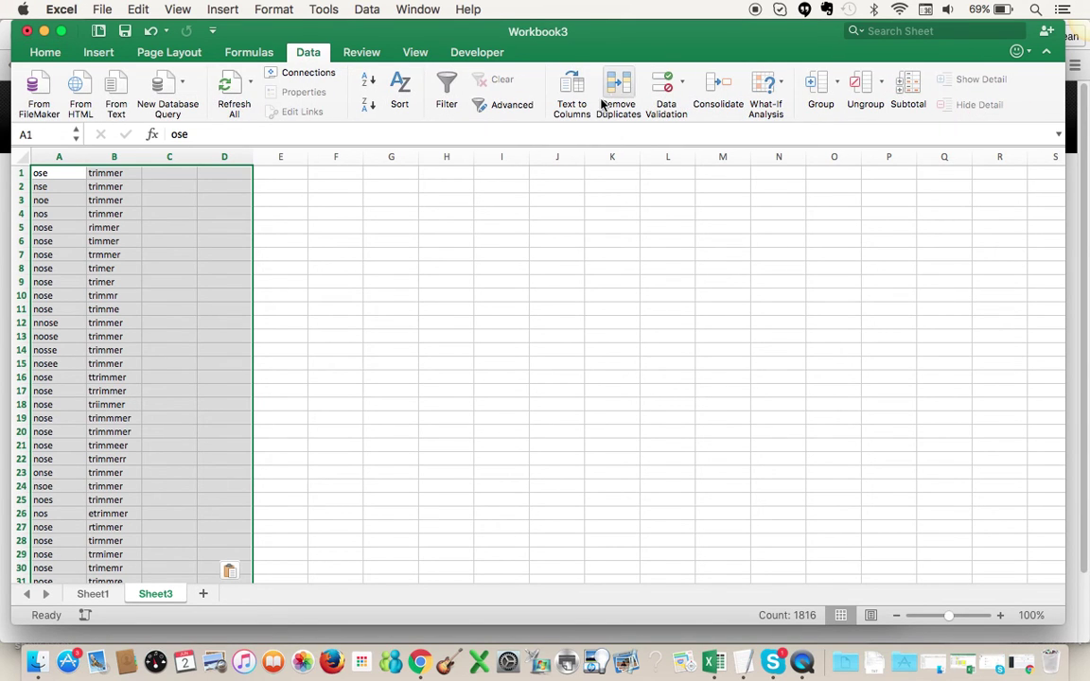
left_click(572, 95)
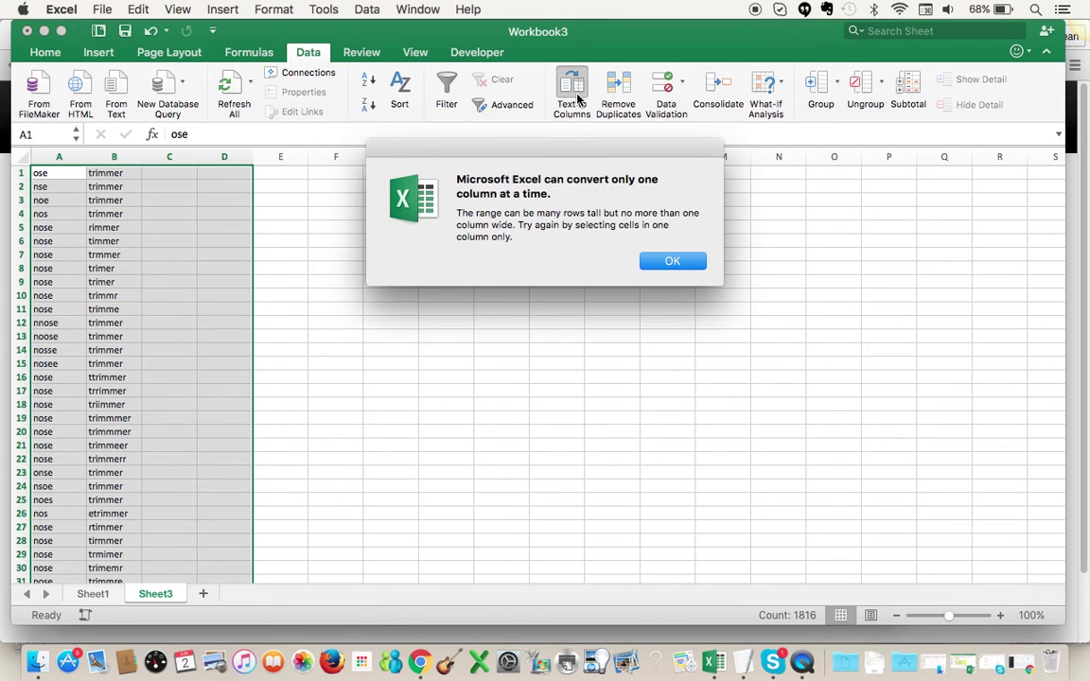
left_click(672, 261)
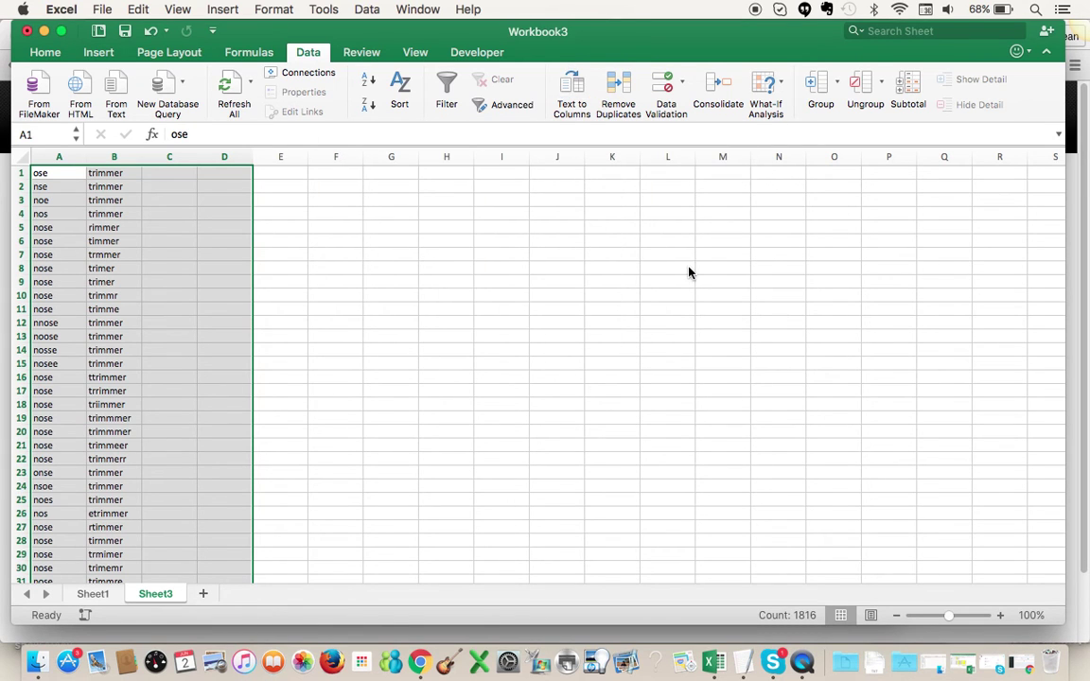
left_click(571, 96)
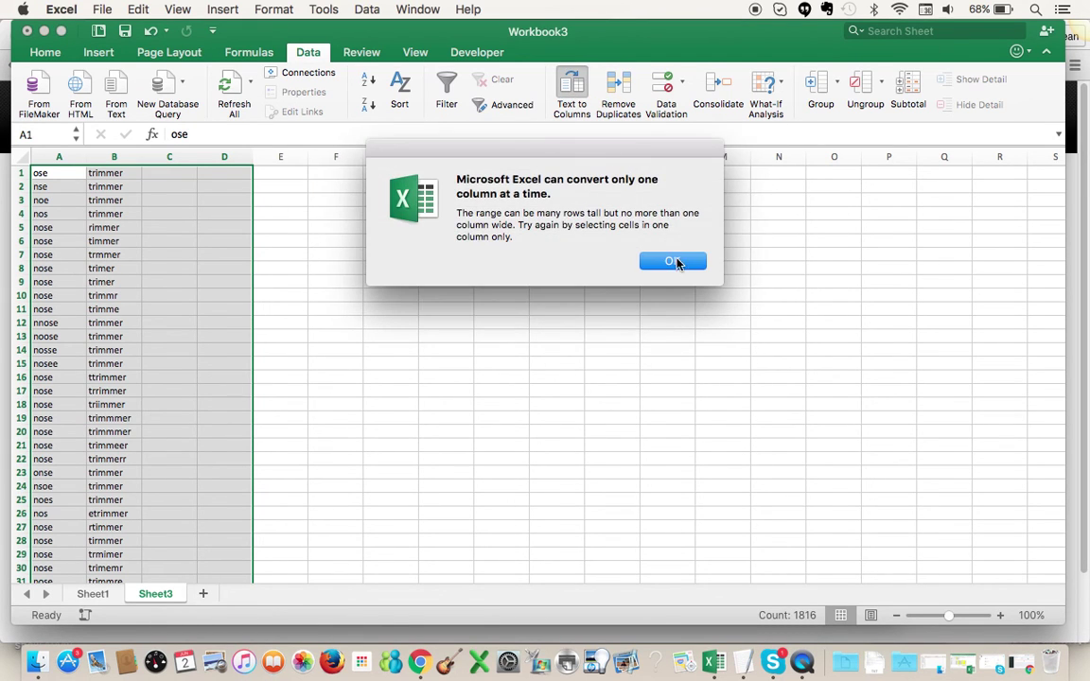
left_click(676, 271)
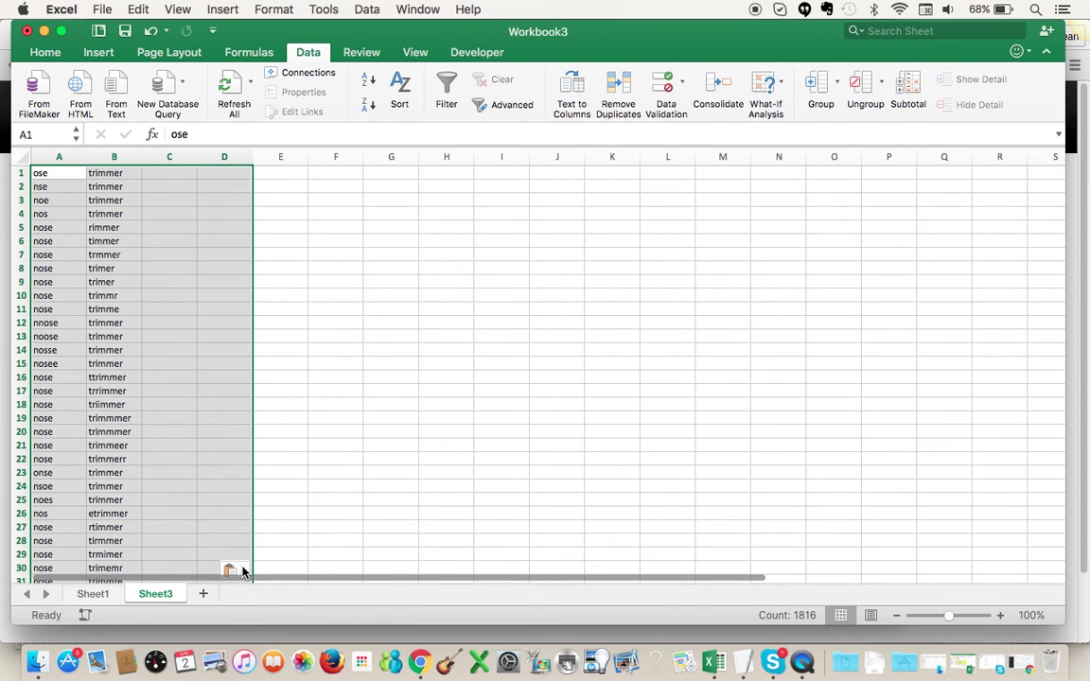
left_click(240, 571)
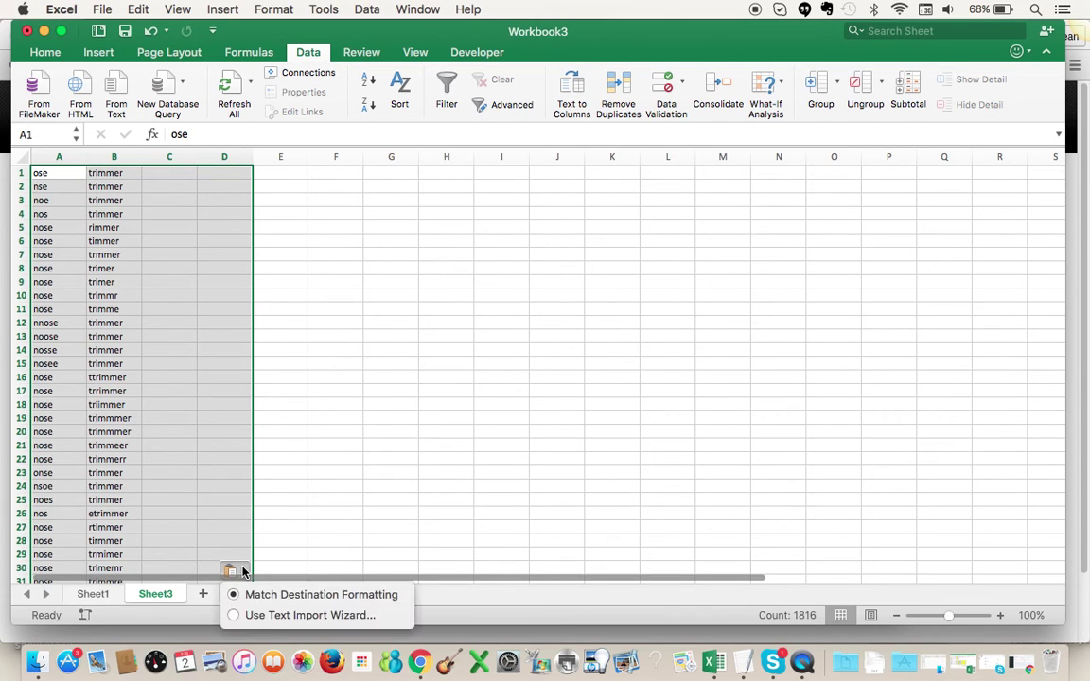
- Re-import with the Text Import Wizard, Space delimiter off, so phrases like 'ose trimmer' fill column A
left_click(263, 616)
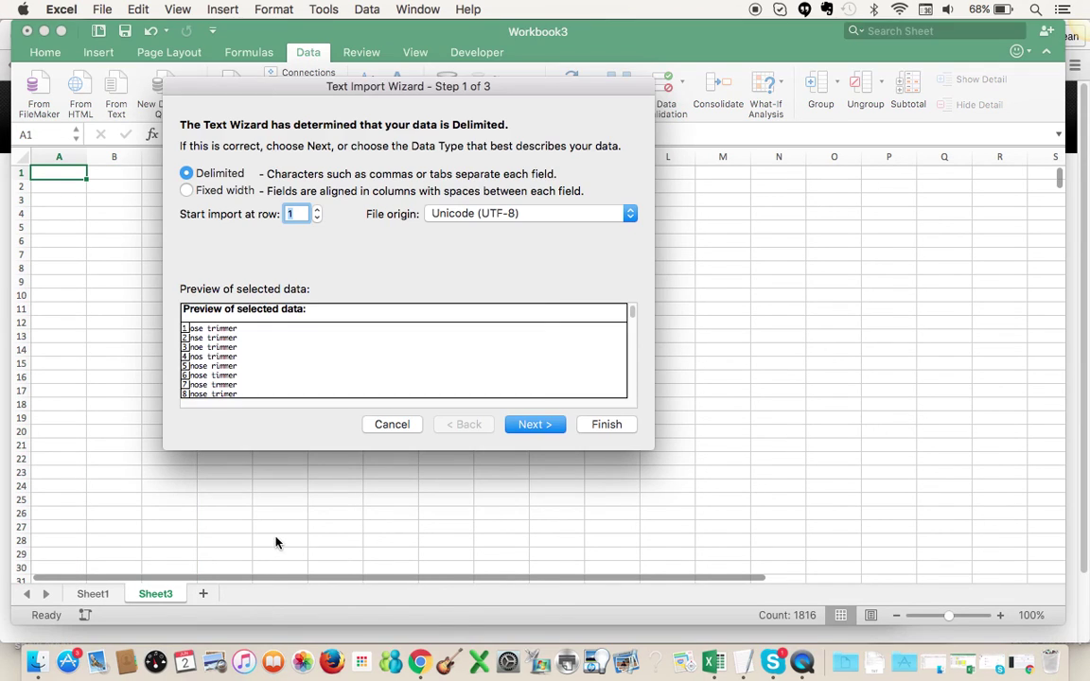
left_click(541, 427)
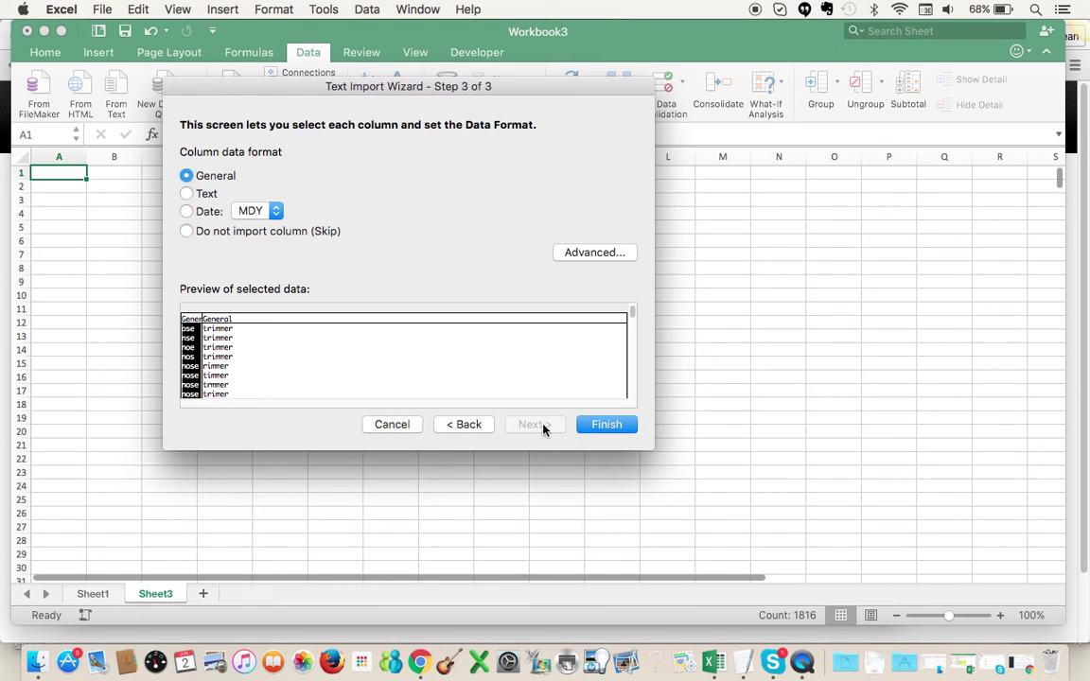
left_click(464, 428)
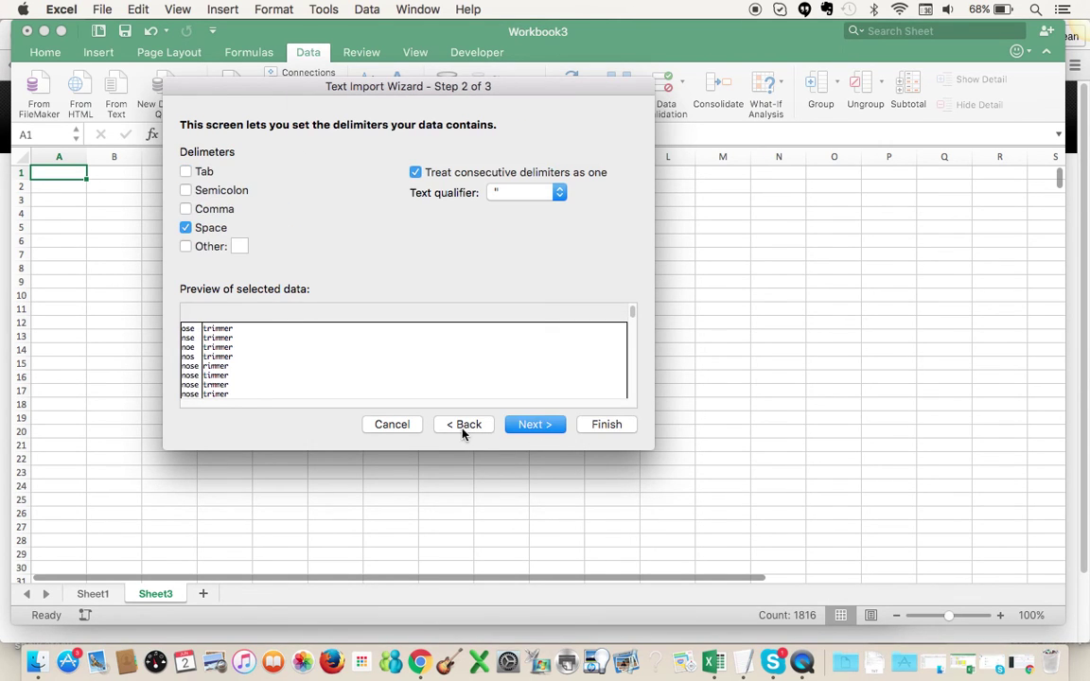
left_click(186, 229)
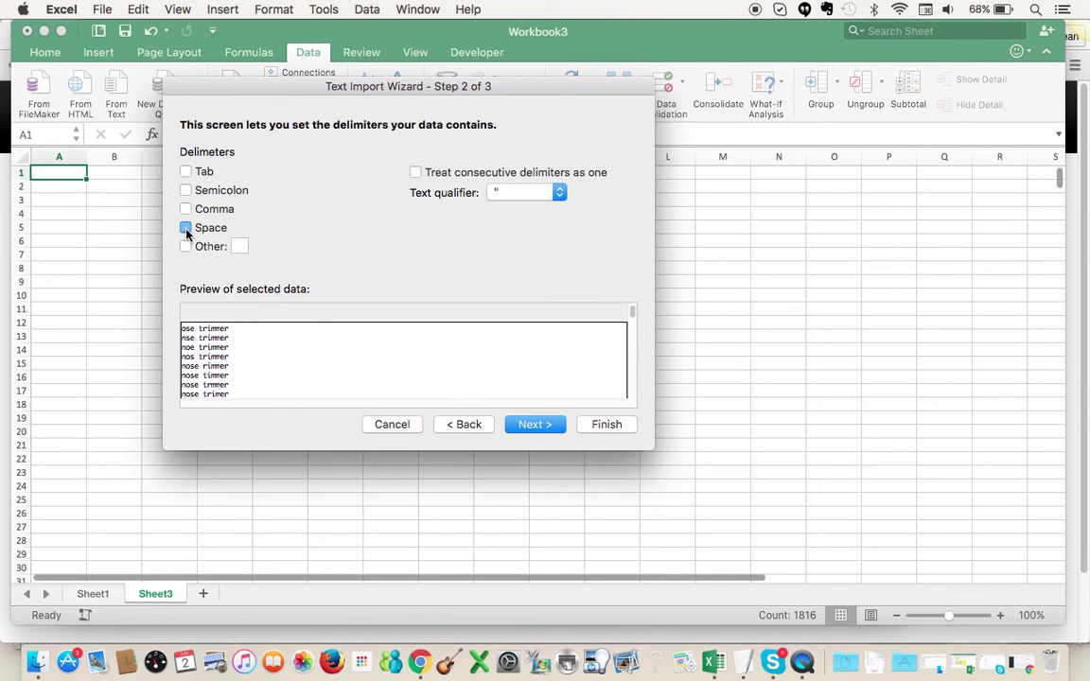
left_click(522, 428)
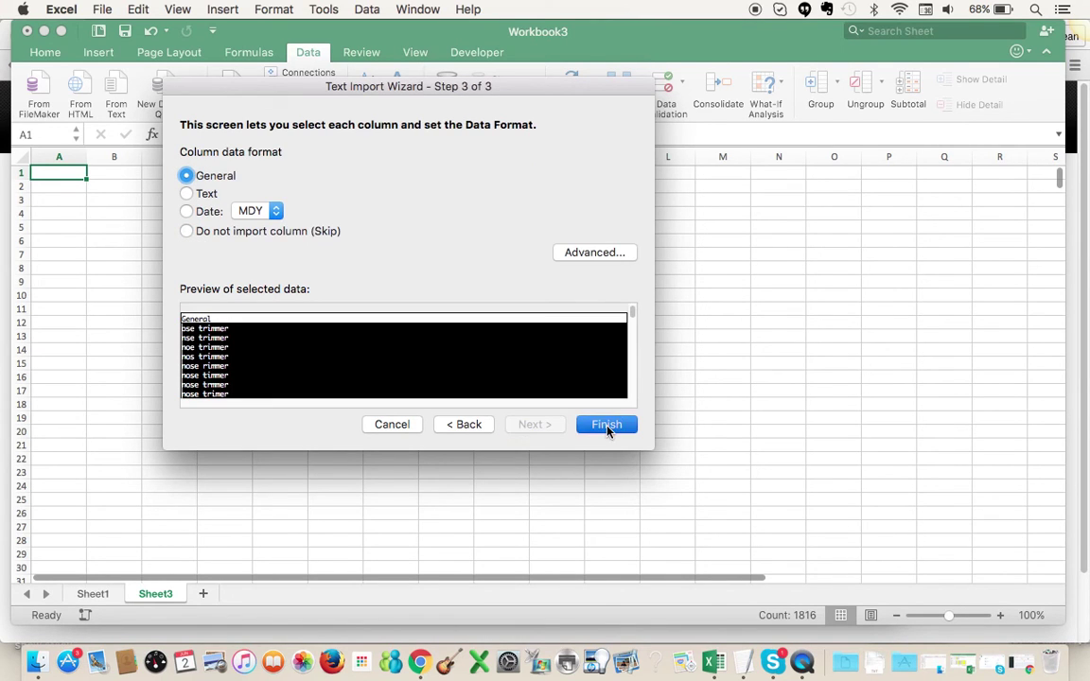
left_click(608, 425)
left_click(65, 215)
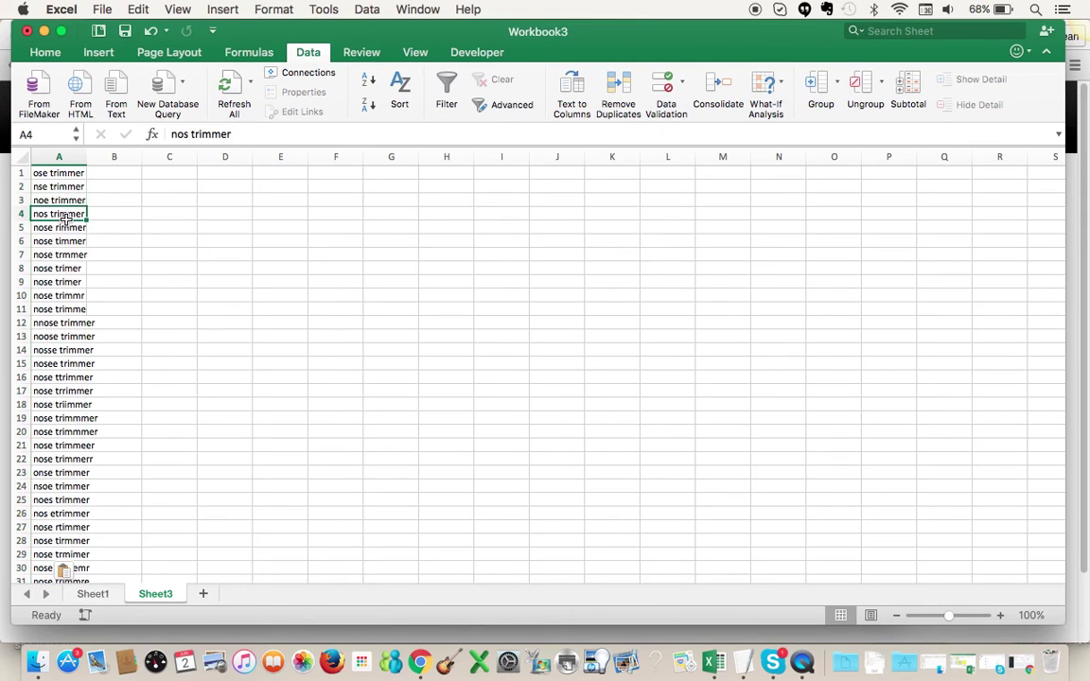
key("Up")
key("Up")
key("Up")
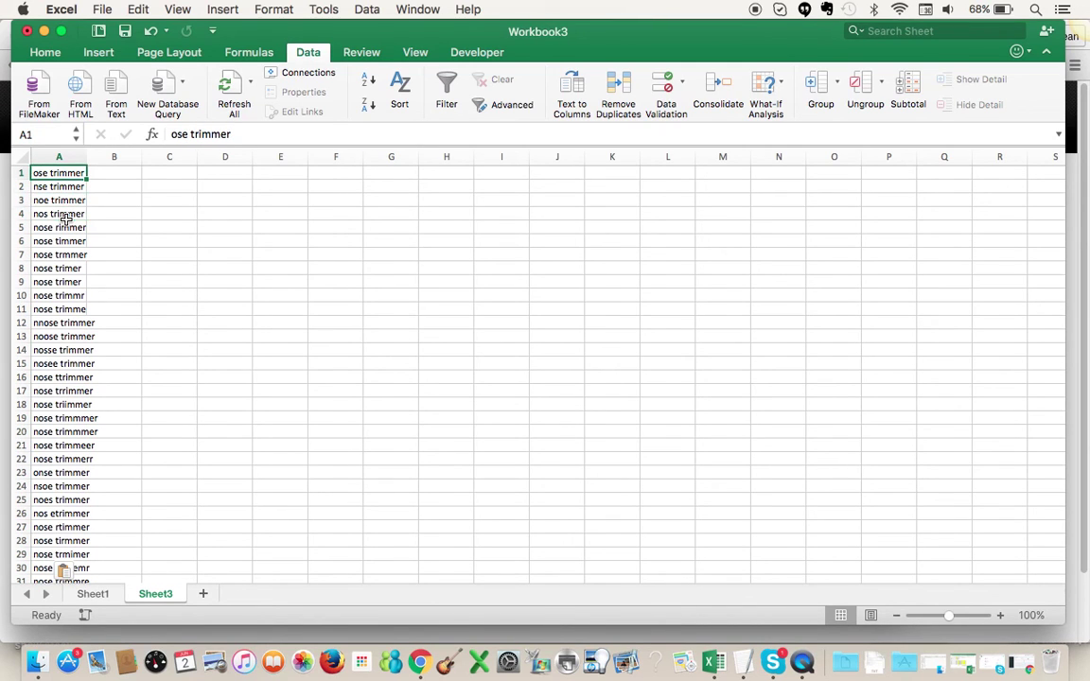
key("Down")
key("Down")
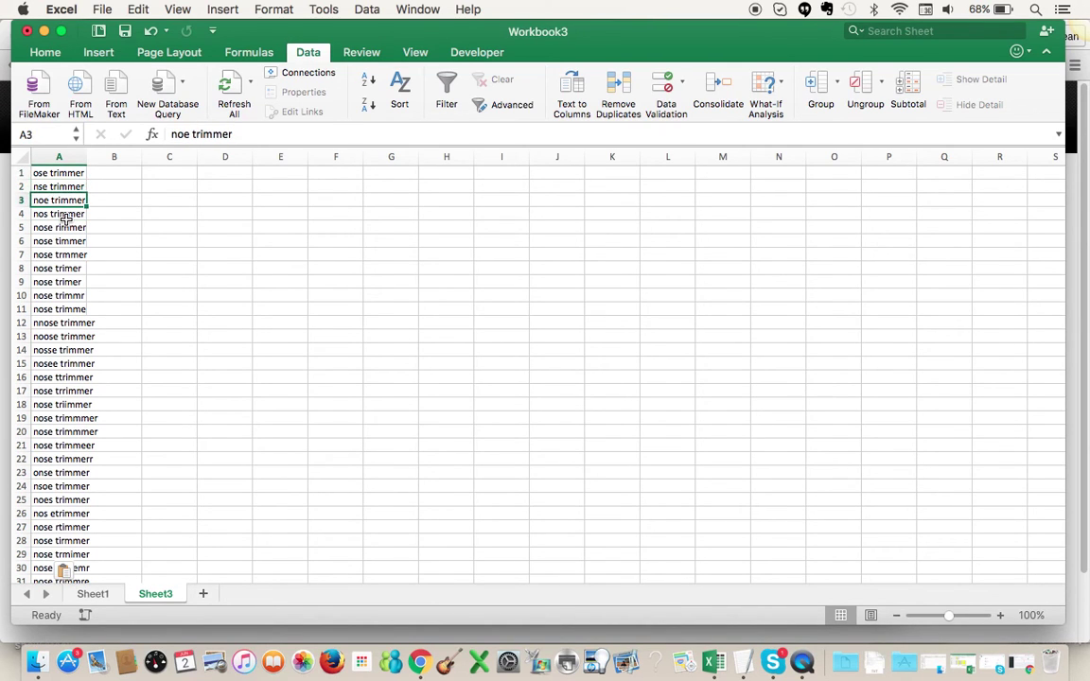
key("Up")
key("Up")
key("Down")
key("Down")
key("Down")
key("Down")
key("Down")
key("Down")
key("Down")
key("Down")
key("Down")
key("Down")
key("Down")
key("Down")
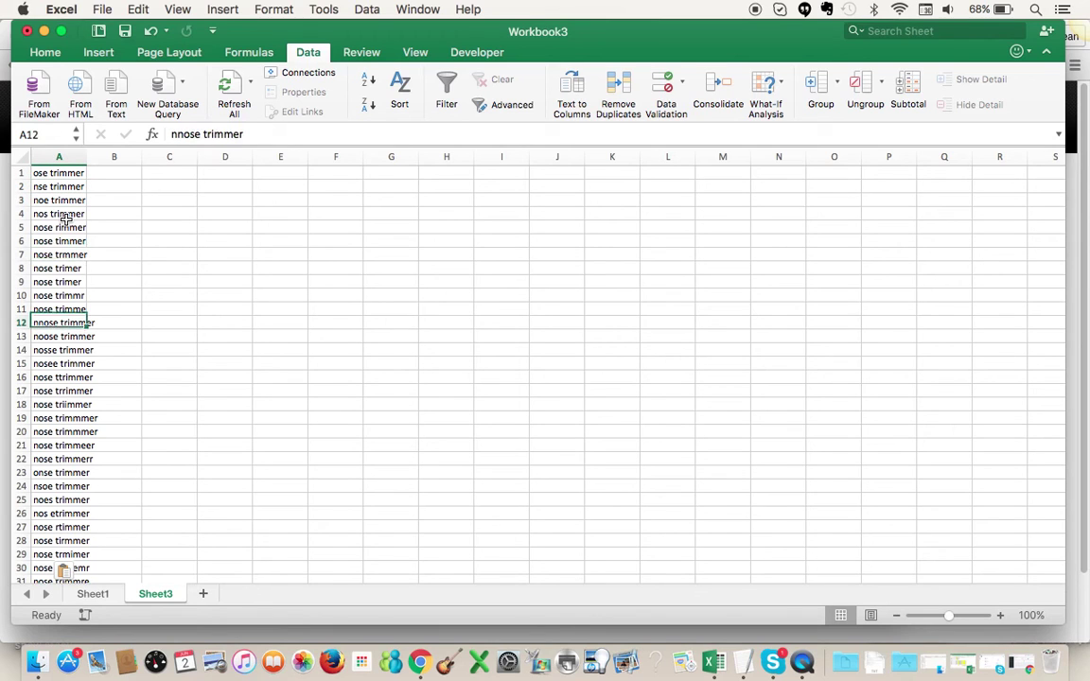
key("Up")
key("Up")
key("Up")
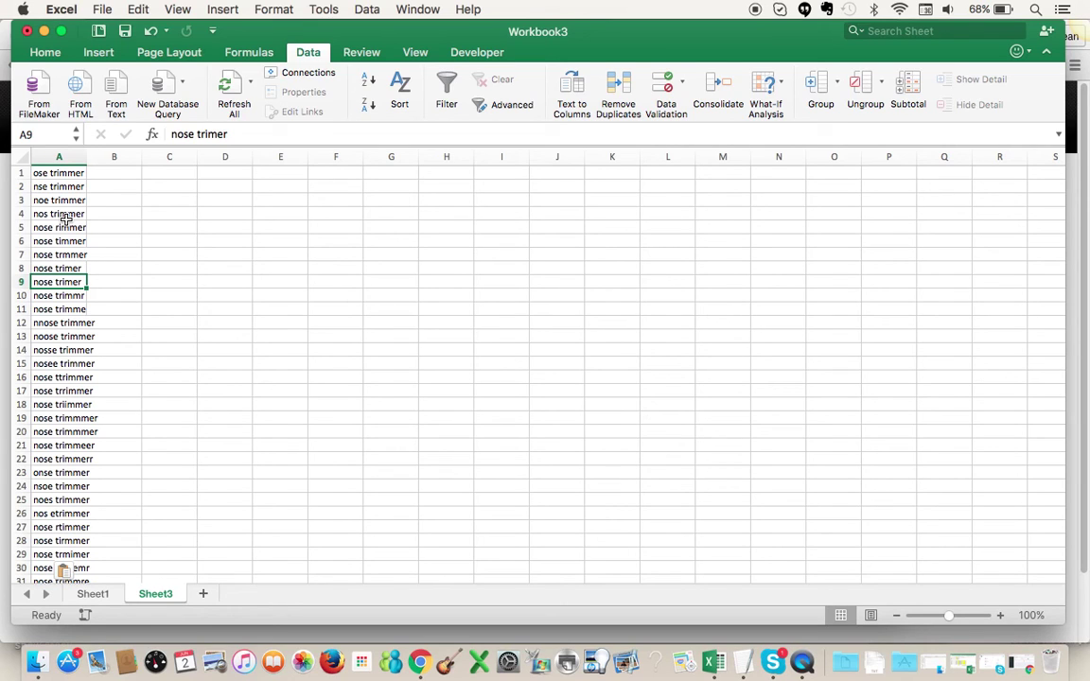
key("Up")
key("Up")
key("Up")
key("Up")
key("Up")
key("Up")
key("Up")
key("Up")
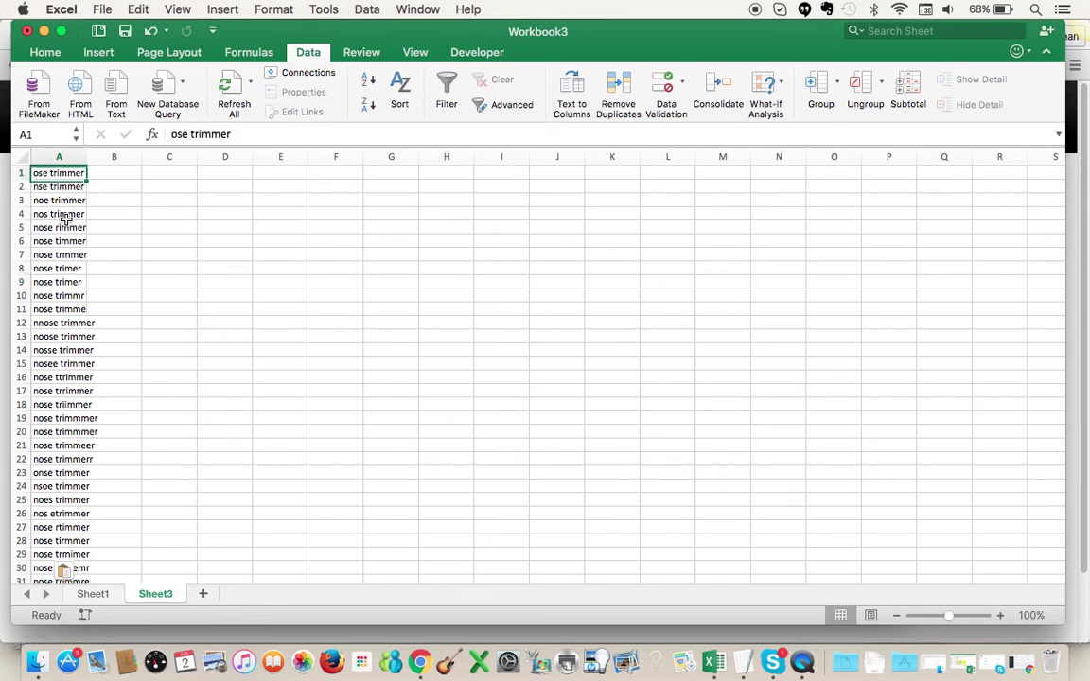